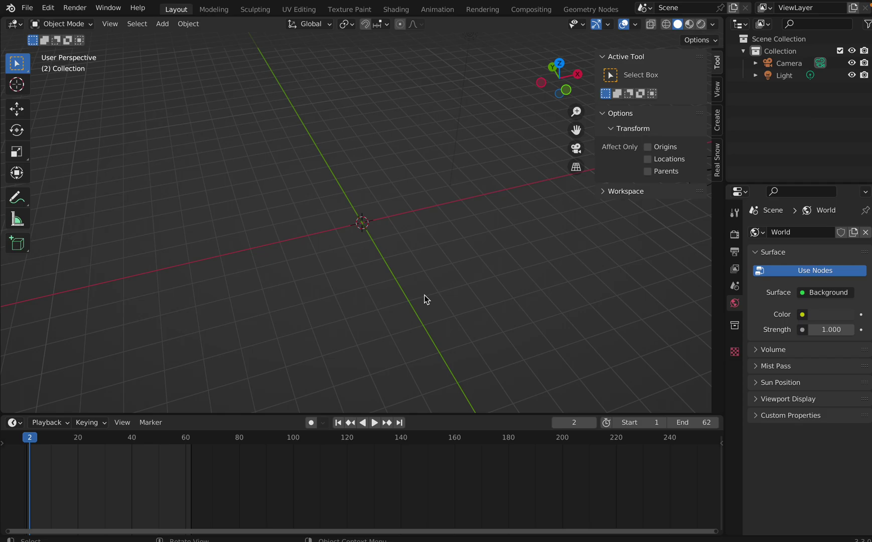
- Create a new General file, discarding the unsaved changes to the current one
click(28, 8)
mouse_move(42, 22)
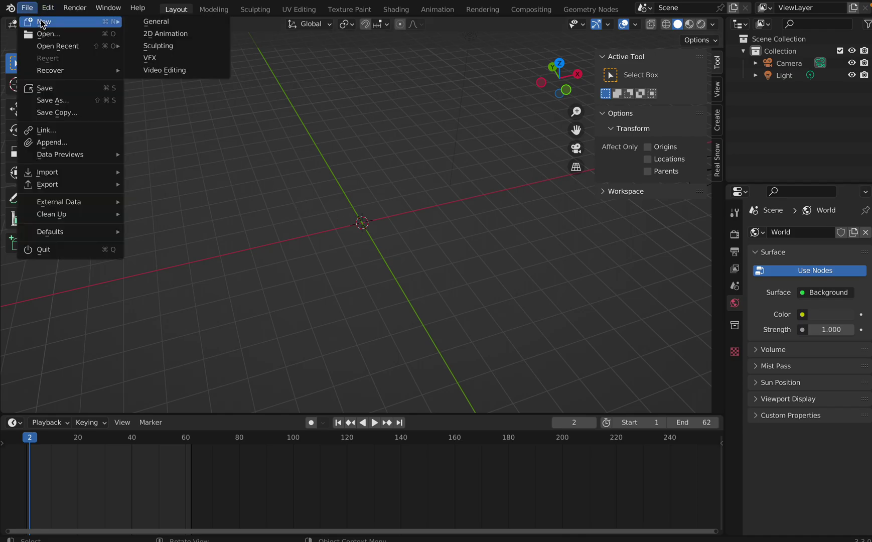
click(169, 23)
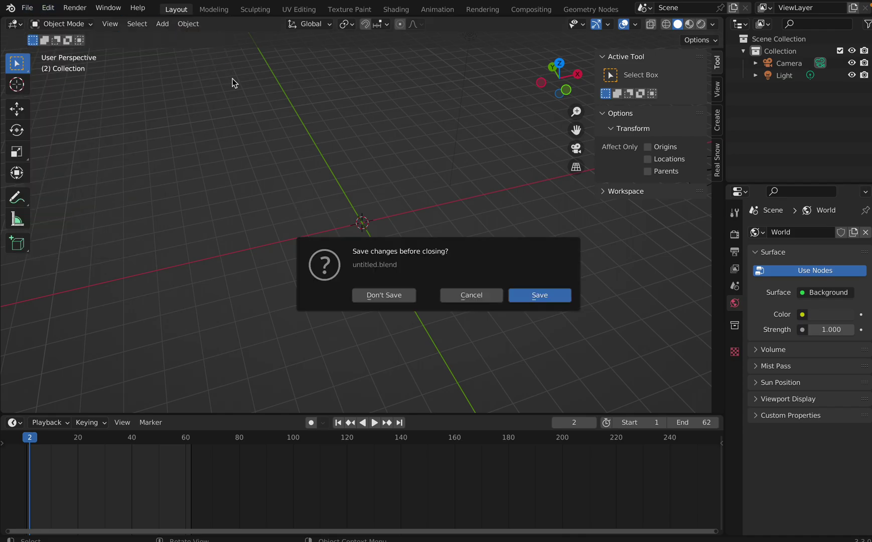
click(396, 292)
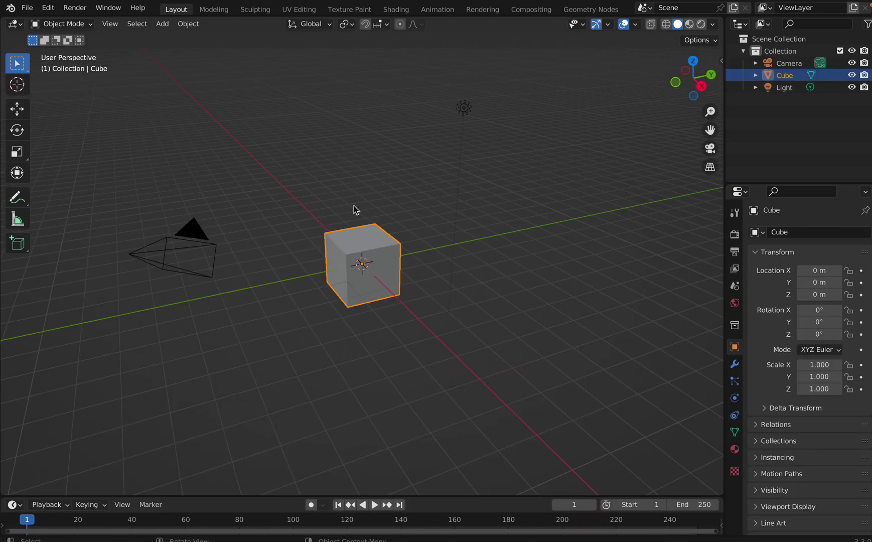
- Delete the default camera, light and cube so that the scene is empty
click(193, 258)
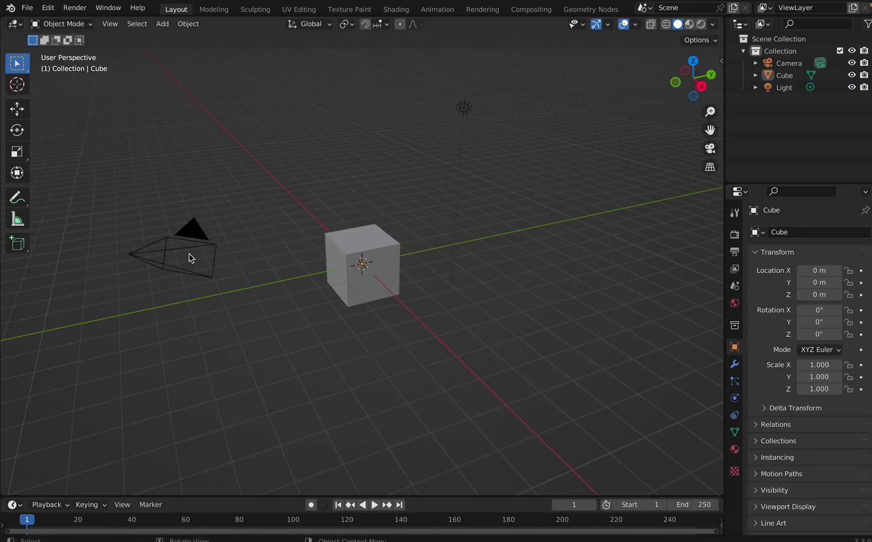
click(200, 229)
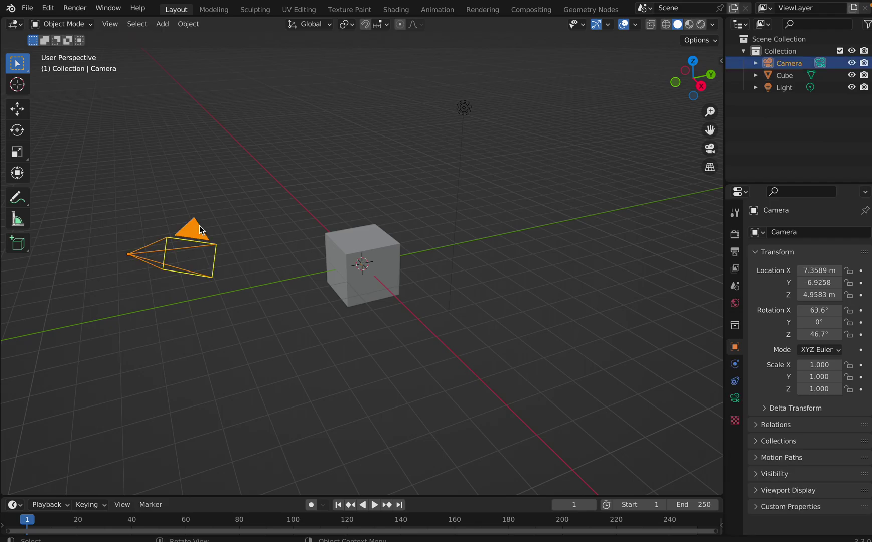
right_click(200, 229)
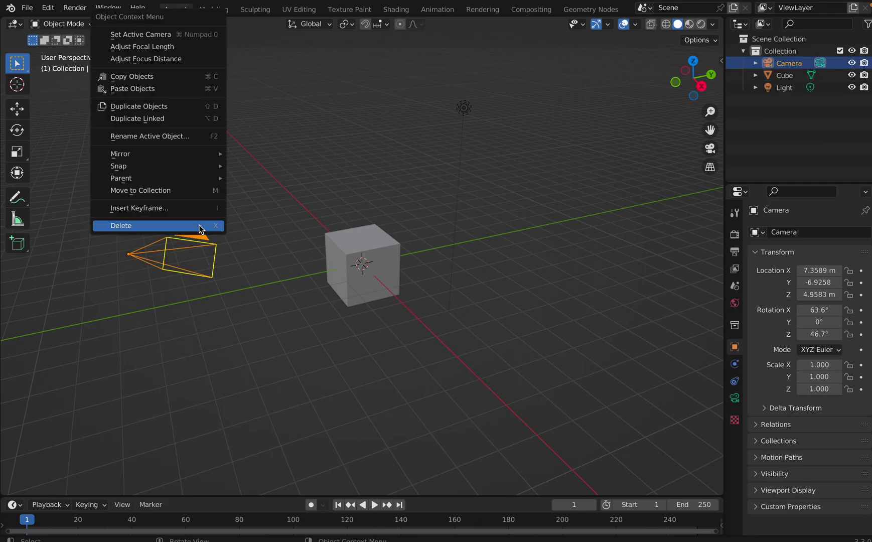
key(x)
click(243, 239)
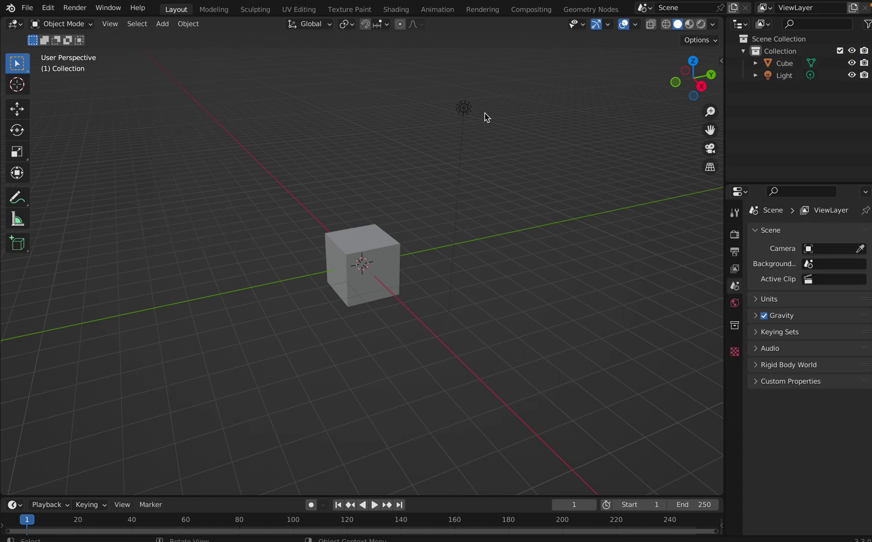
click(470, 109)
key(x)
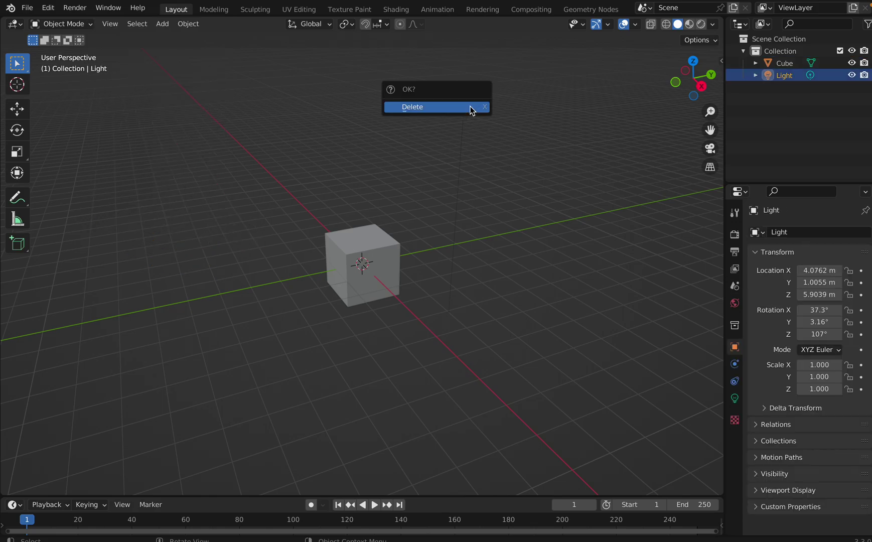
click(472, 108)
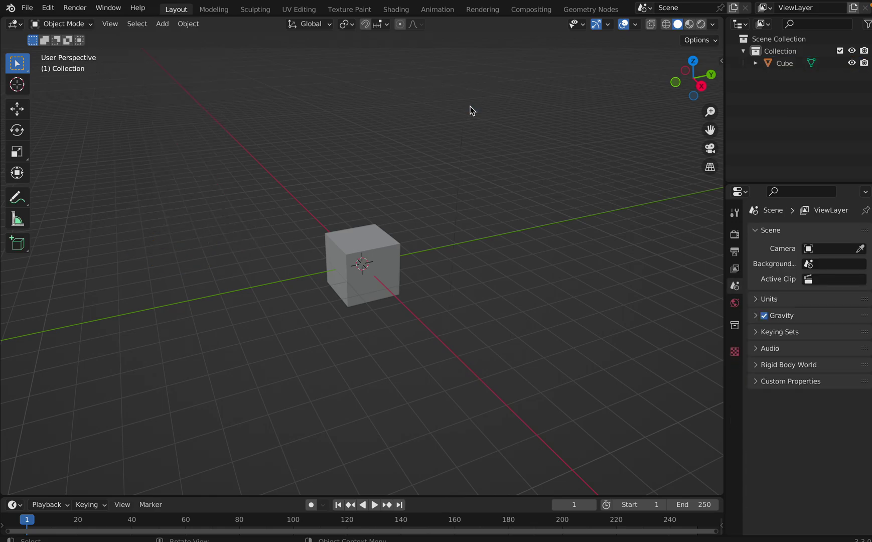
click(386, 271)
right_click(385, 272)
click(386, 272)
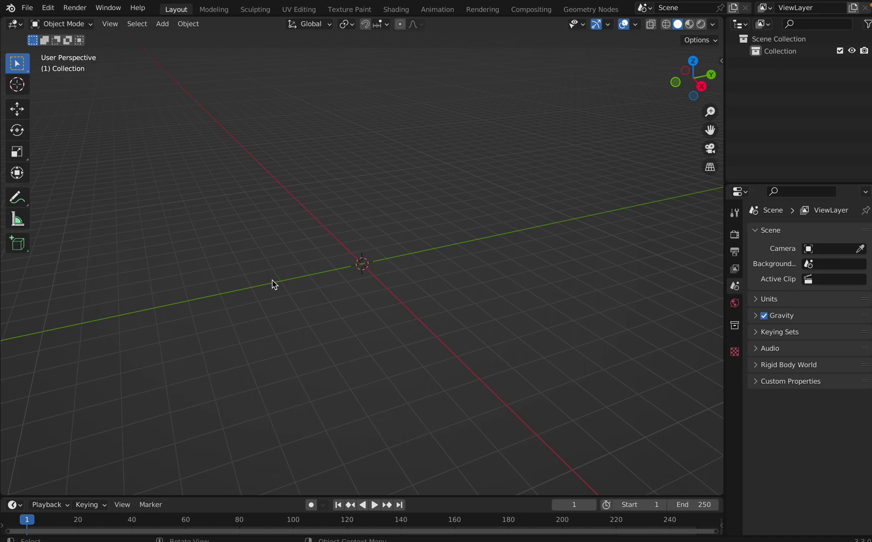
- Add a new mesh cube at the world origin and deselect it
key(shift+a)
mouse_move(274, 285)
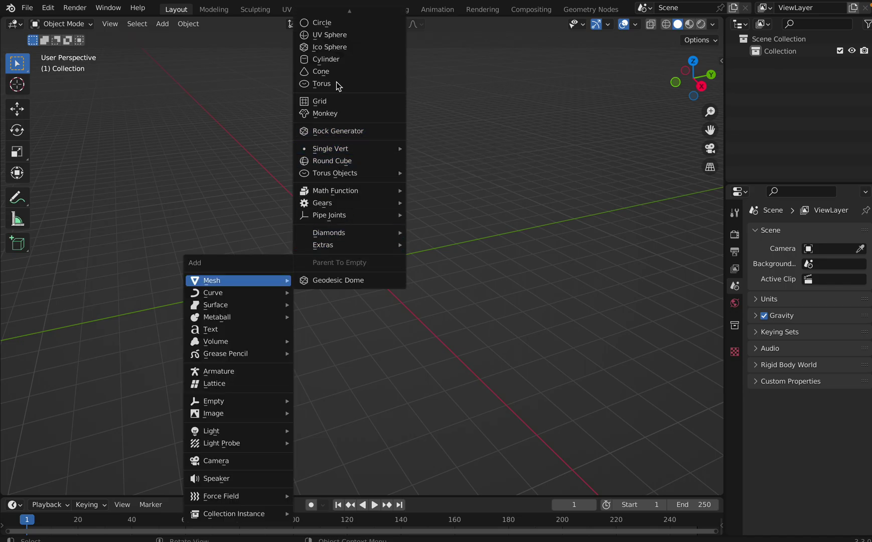
click(346, 29)
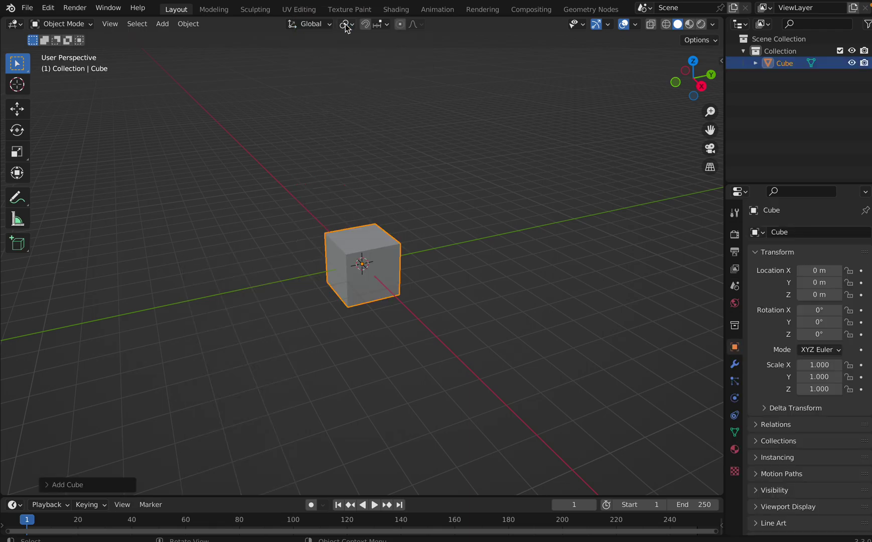
click(302, 329)
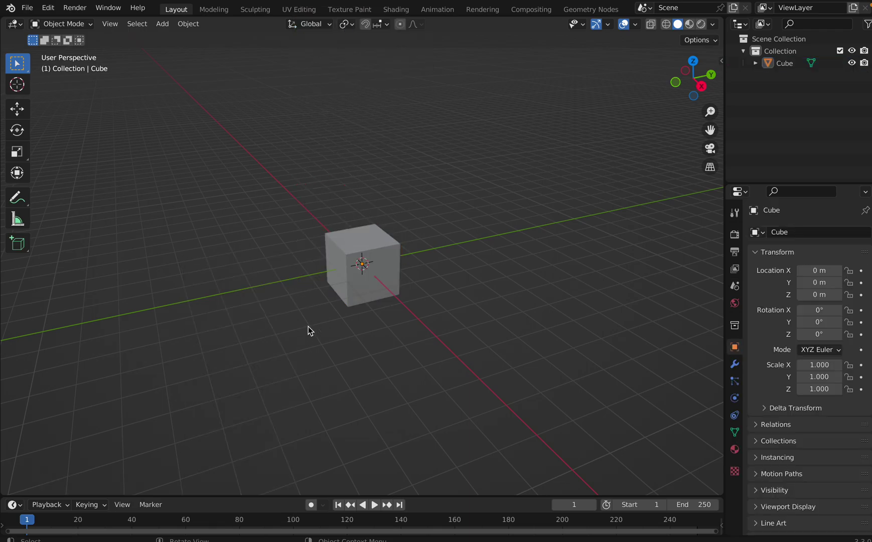
- Enlarge the timeline area upward so that its keyframe region has more room
click(369, 293)
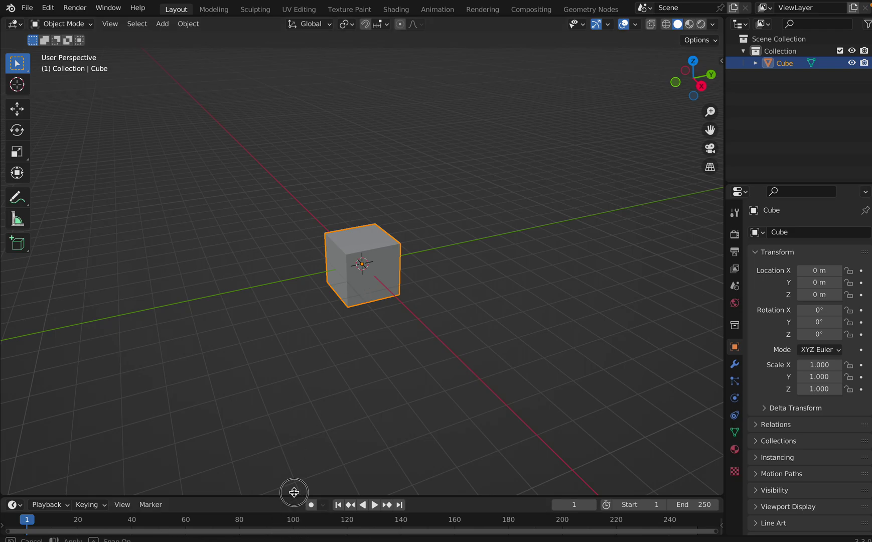
drag(293, 495, 303, 404)
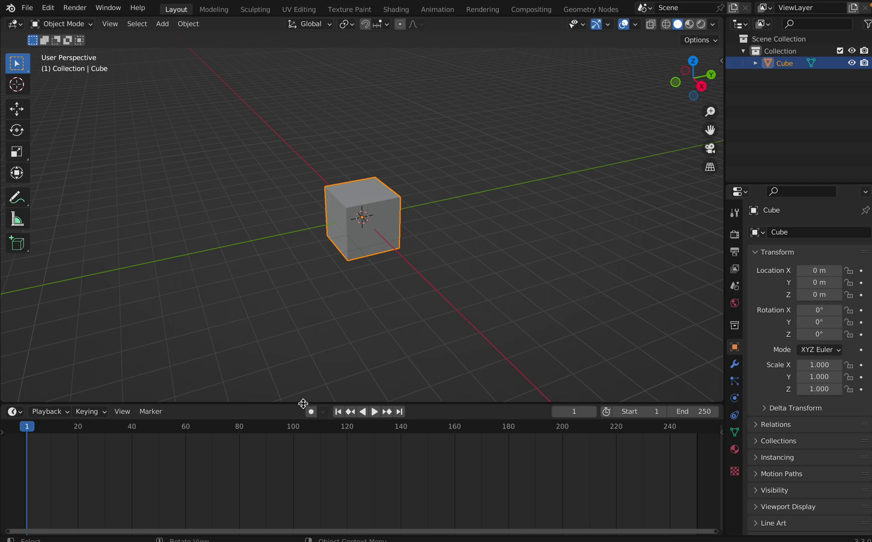
click(365, 375)
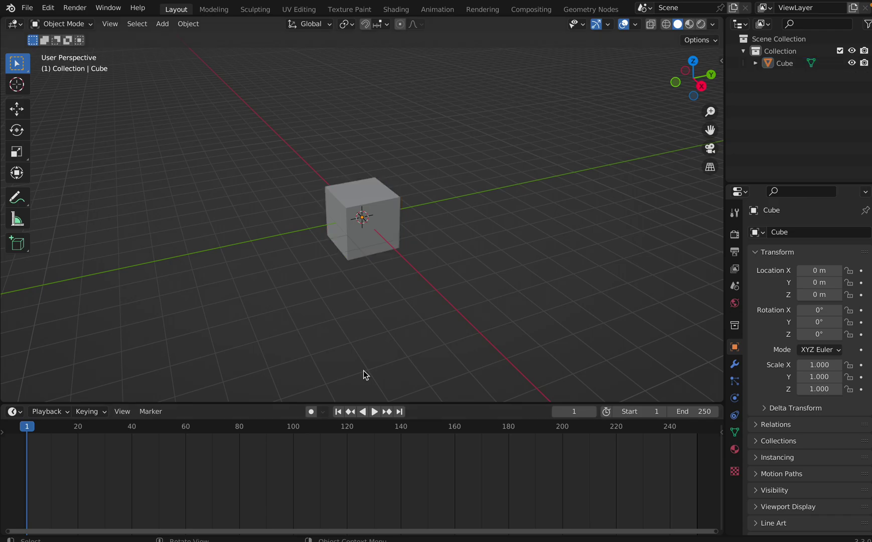
- Insert a Location, Rotation & Scale keyframe for the cube at frame 1
click(370, 256)
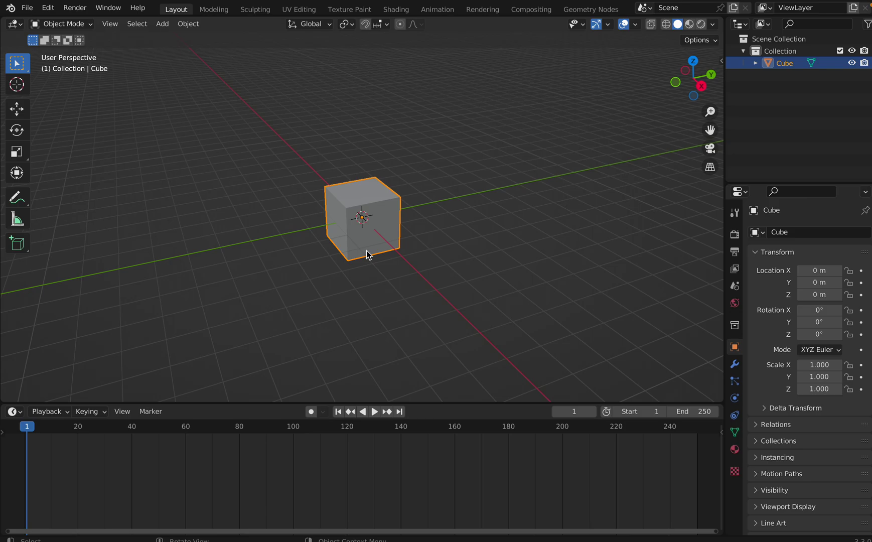
key(i)
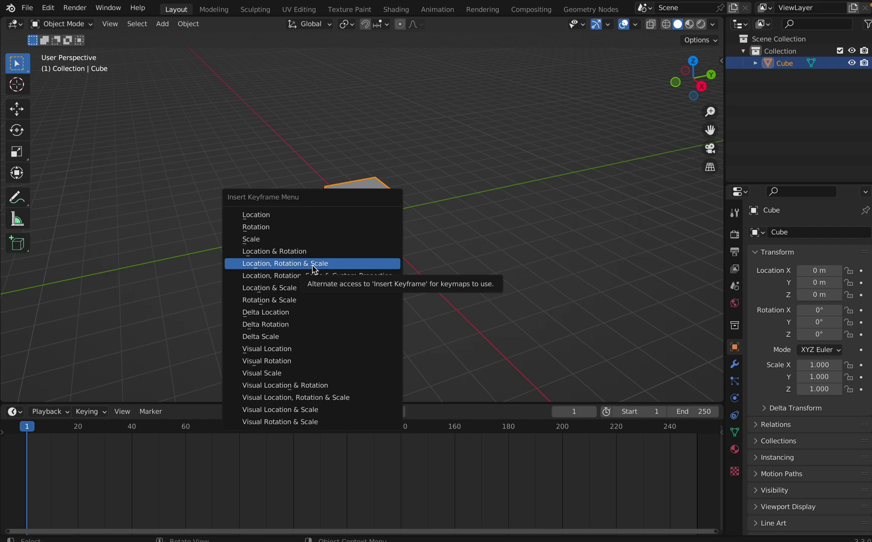
click(314, 265)
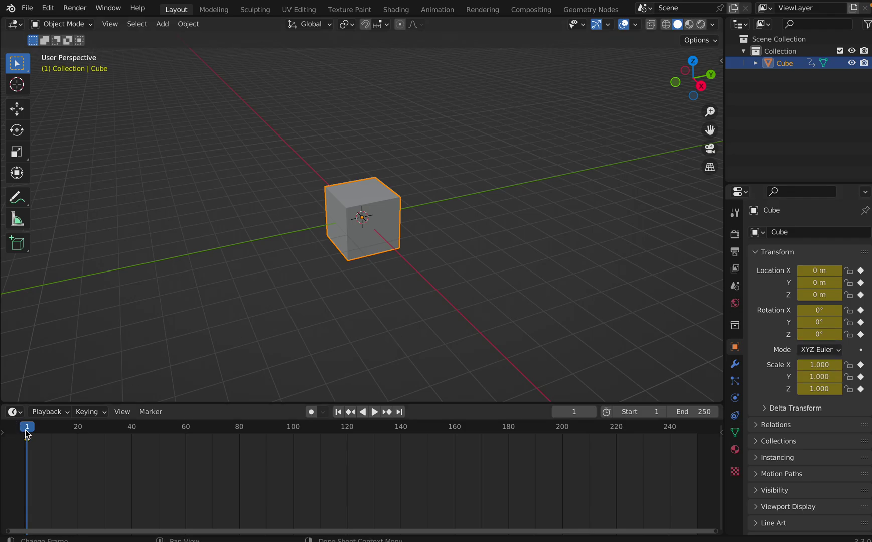
- Go to frame 40 and move the cube to about X 1.95 m, Y 5.80 m, Z 1.13 m
key(space)
drag(40, 434, 133, 446)
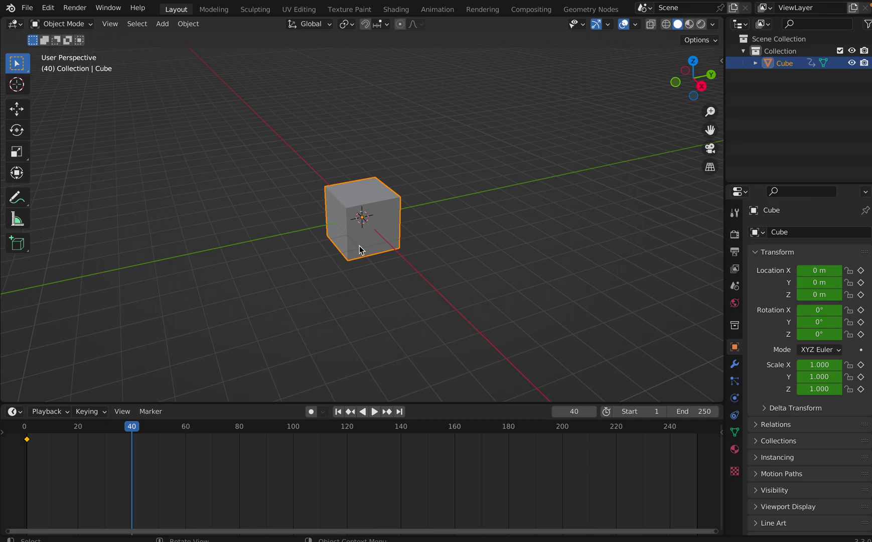
key(g)
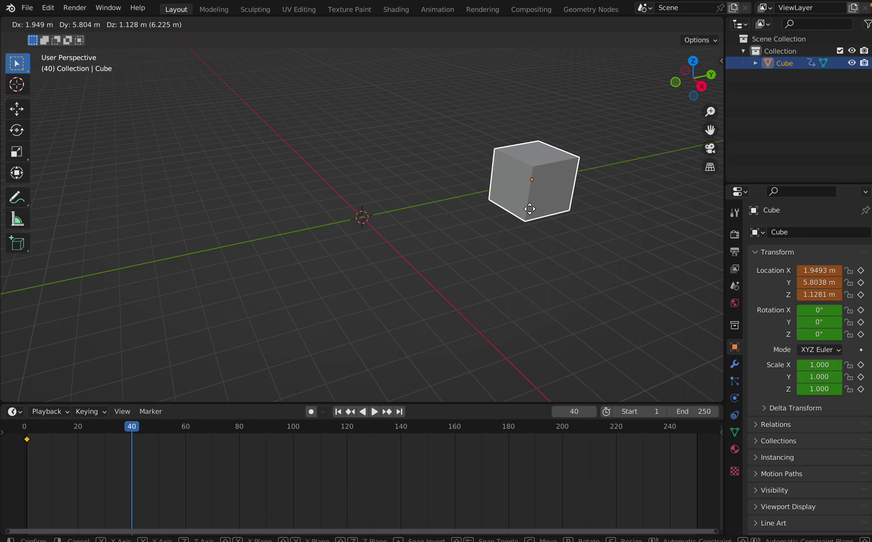
click(531, 210)
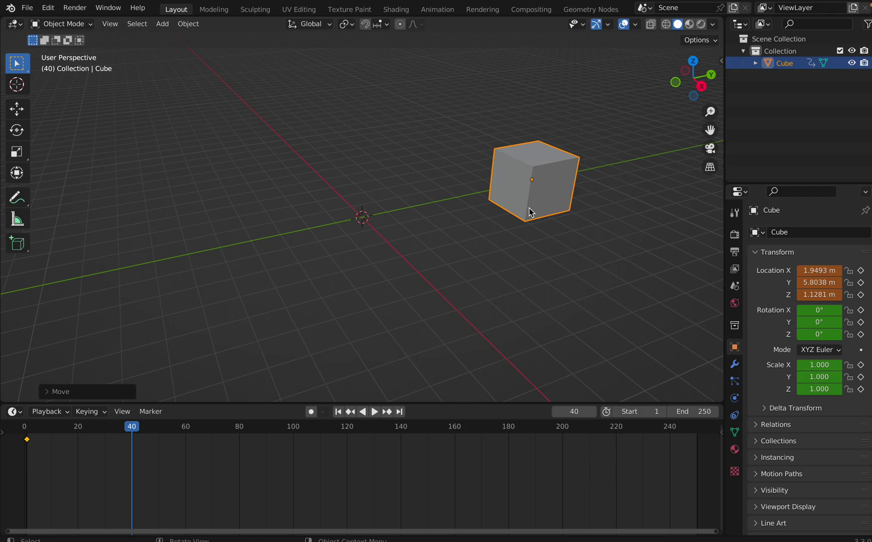
- Rotate the cube freely to about X -953°, Y -61°, Z -15.1° and scale it uniformly to about 1.454
key(r)
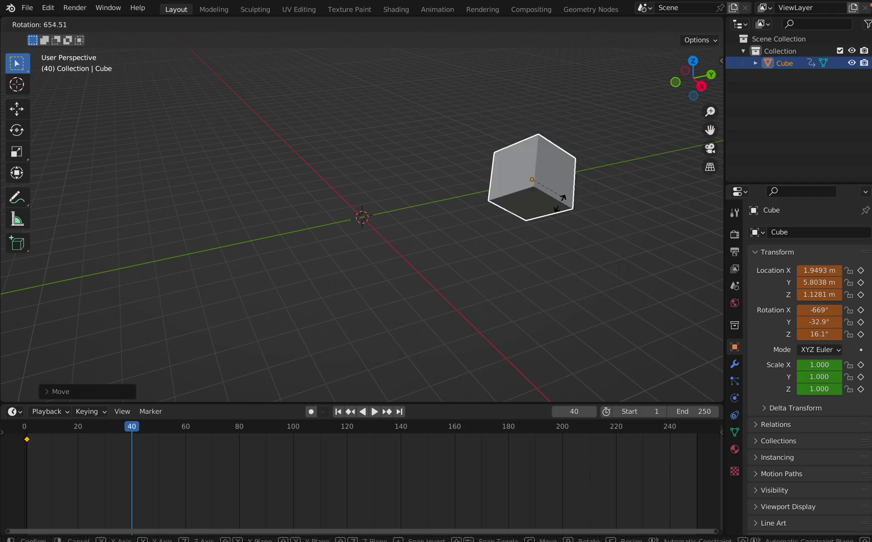
click(545, 171)
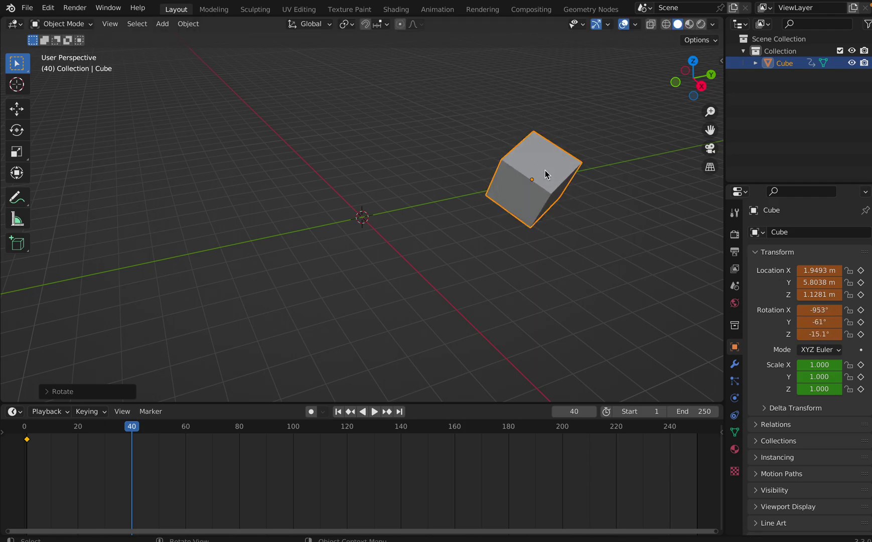
key(s)
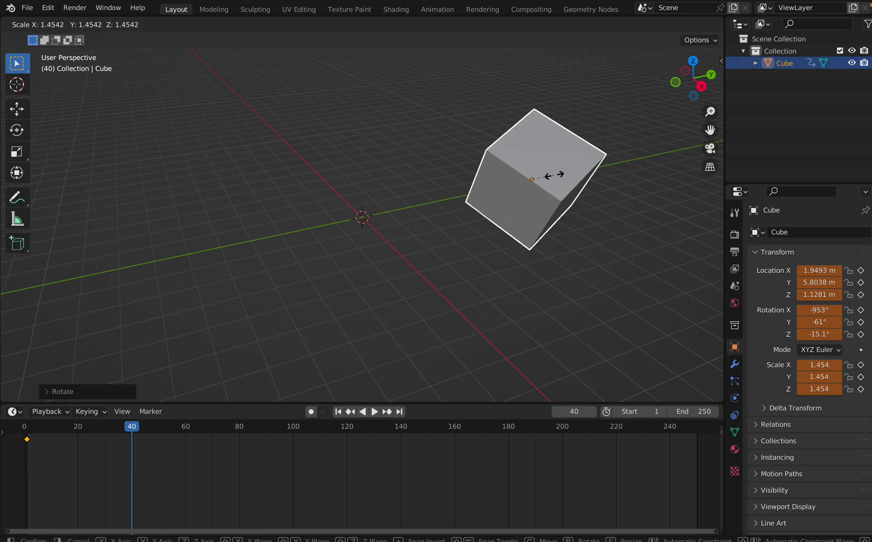
click(554, 174)
- Insert a Location, Rotation & Scale keyframe for the transformed cube at frame 40 and deselect it
key(i)
click(554, 175)
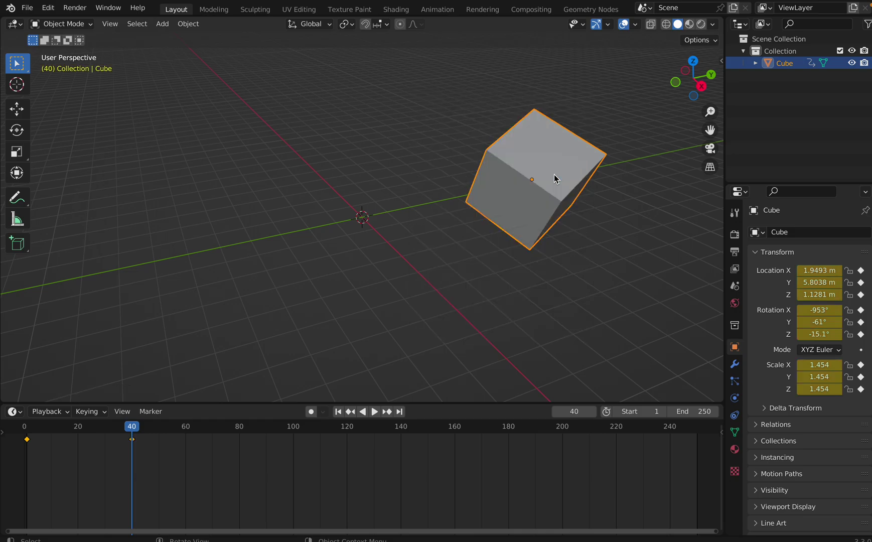
key(KP_6)
key(super+space)
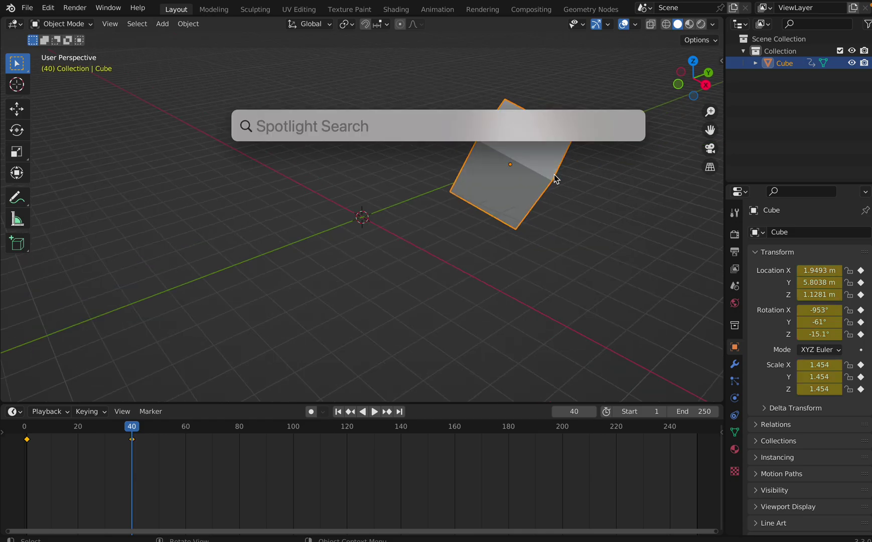
click(452, 280)
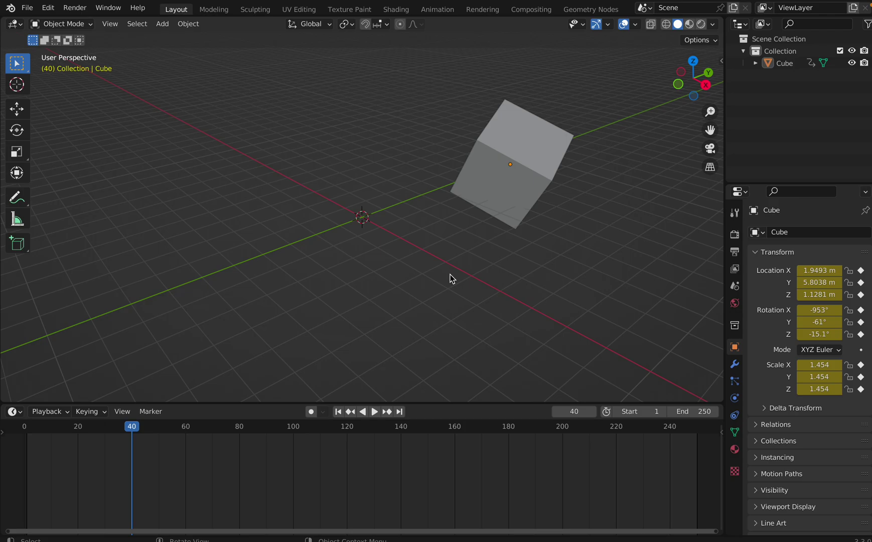
- Play the cube animation, stop it and return the playhead to frame 0
click(374, 411)
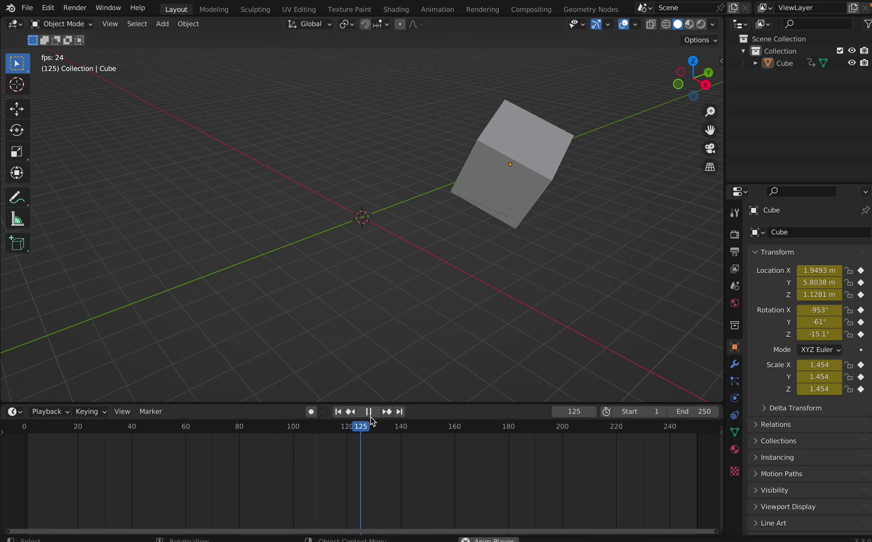
click(371, 414)
key(space)
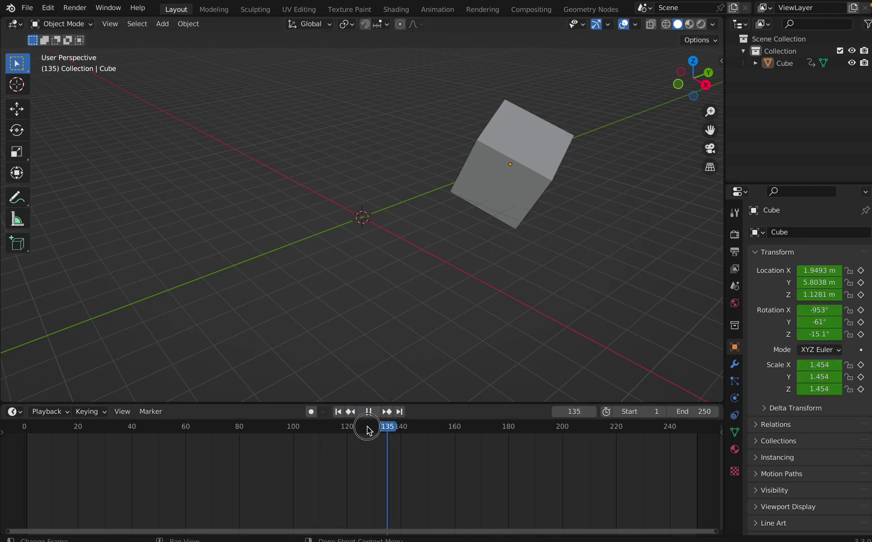
drag(366, 426, 24, 449)
key(space)
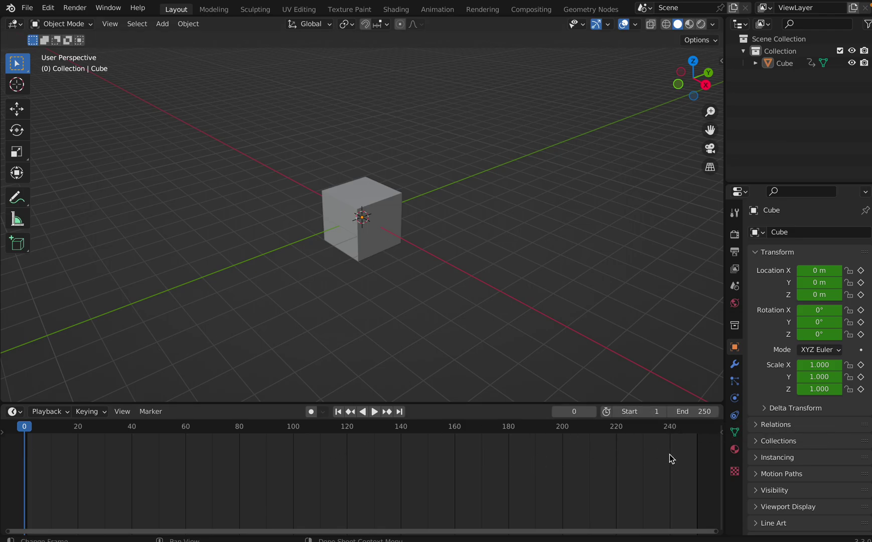
- Set the animation's end frame to 80 and play the shortened range to preview the cube's motion
click(710, 413)
text(80)
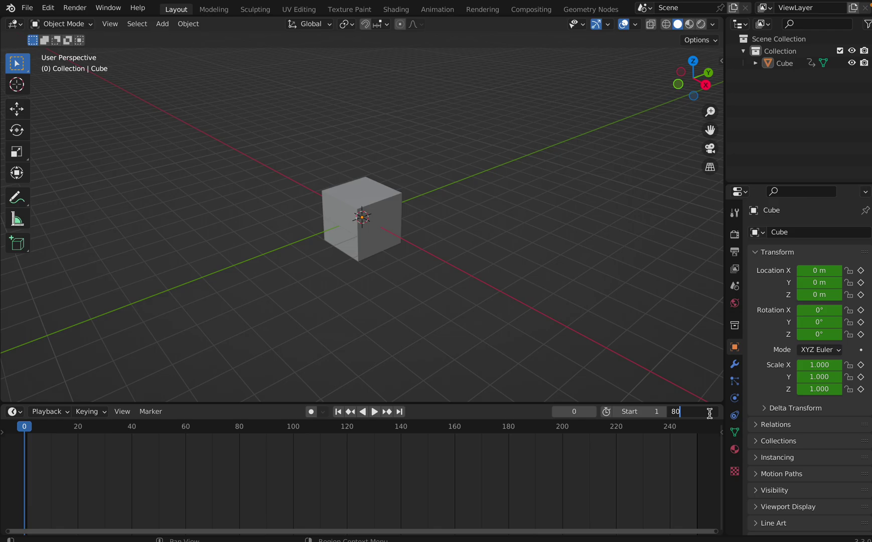
key(Return)
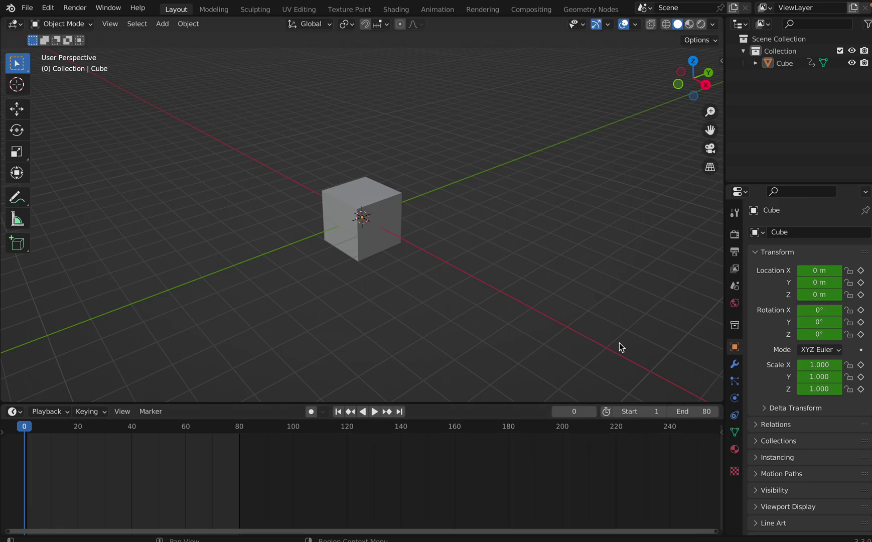
click(374, 413)
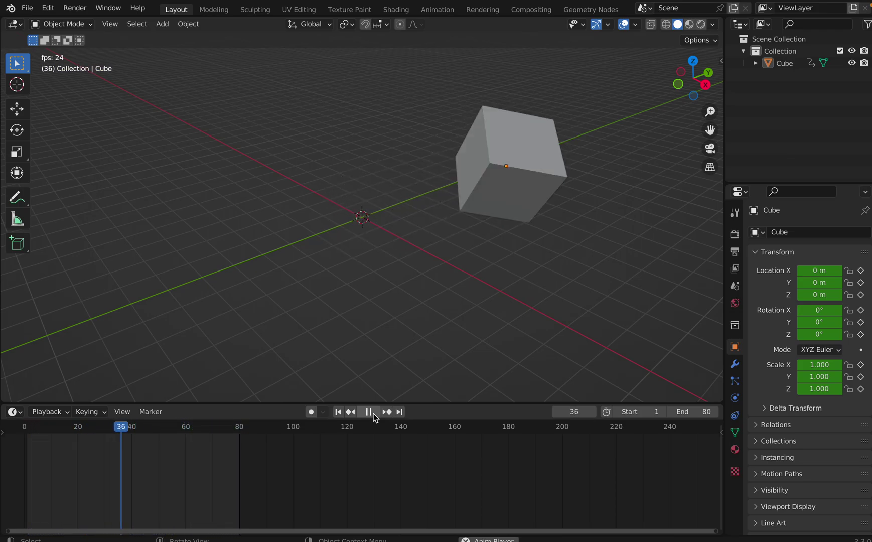
click(371, 413)
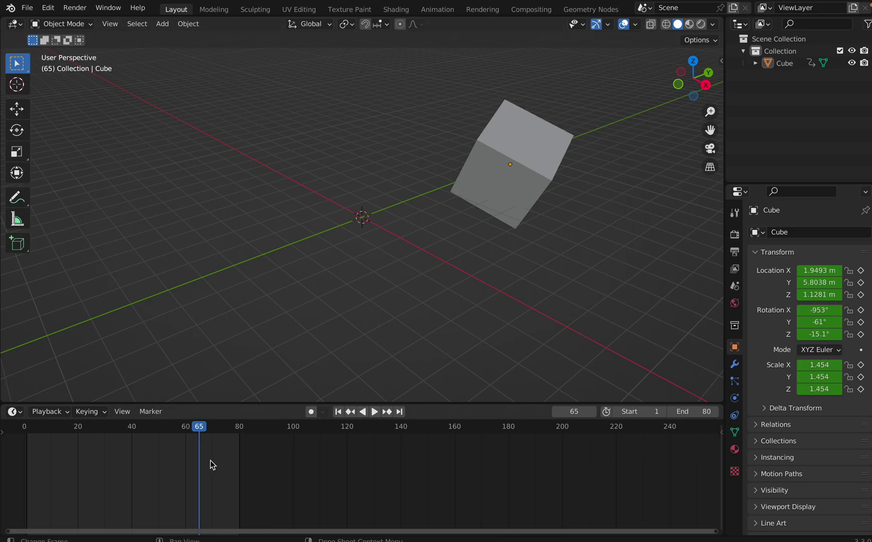
- Replay the cube animation, return the playhead to frame 0 and stop playback
click(199, 430)
key(space)
drag(59, 440, 25, 440)
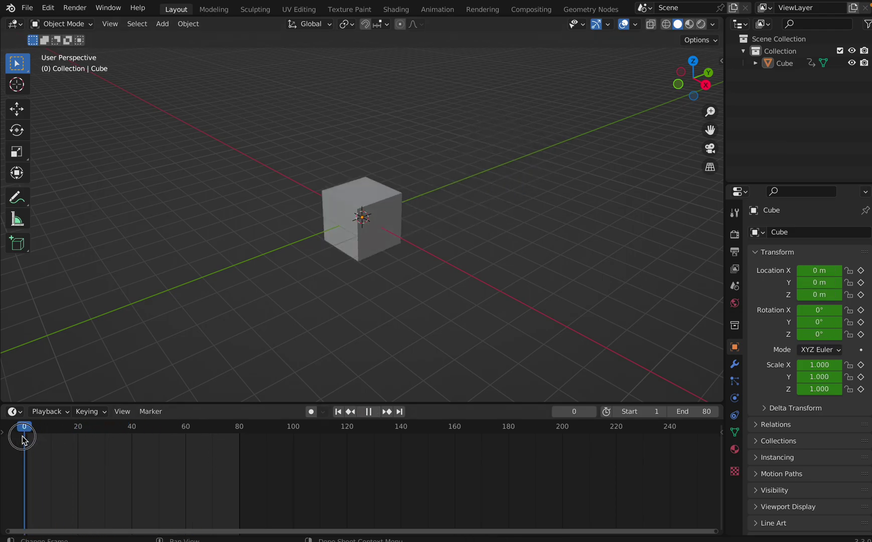
key(space)
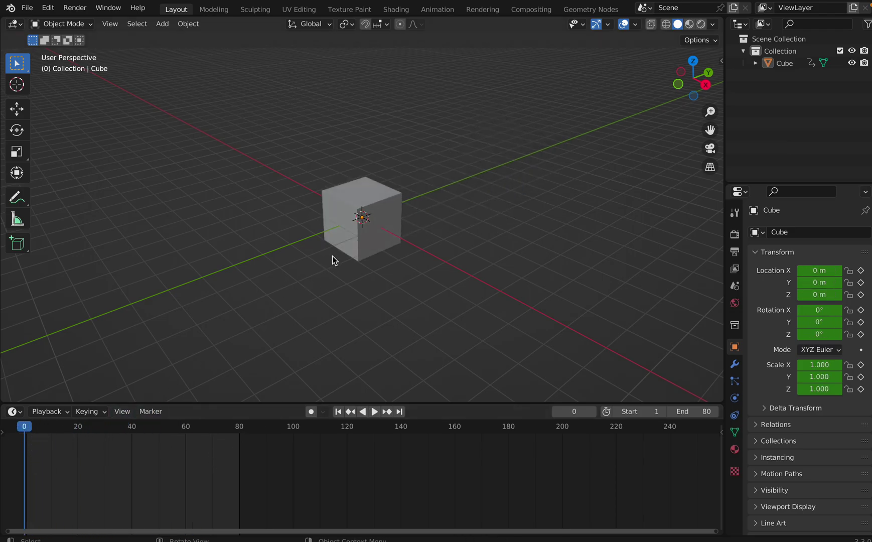
- Select the cube and its keyframe at frame 40, and move the playhead to frame 60 with playback stopped
click(351, 249)
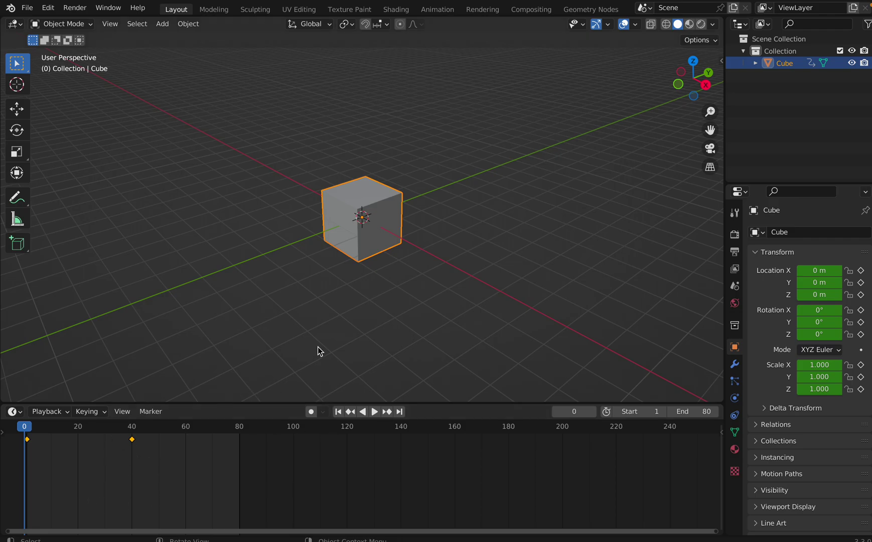
click(132, 440)
click(28, 430)
key(space)
drag(28, 430, 186, 443)
key(space)
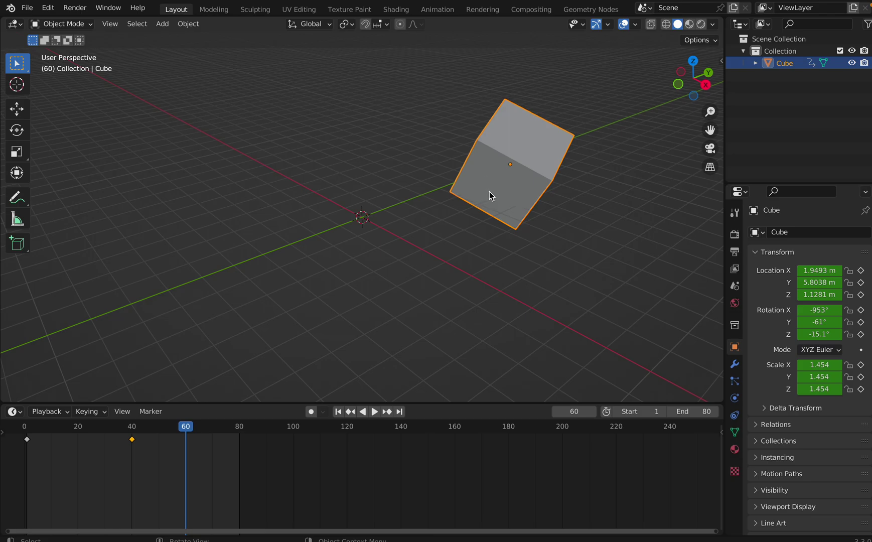
- Move the cube freely to about X 3.64 m, Y 4.38 m, Z -3.31 m and insert a Location keyframe at frame 60
key(g)
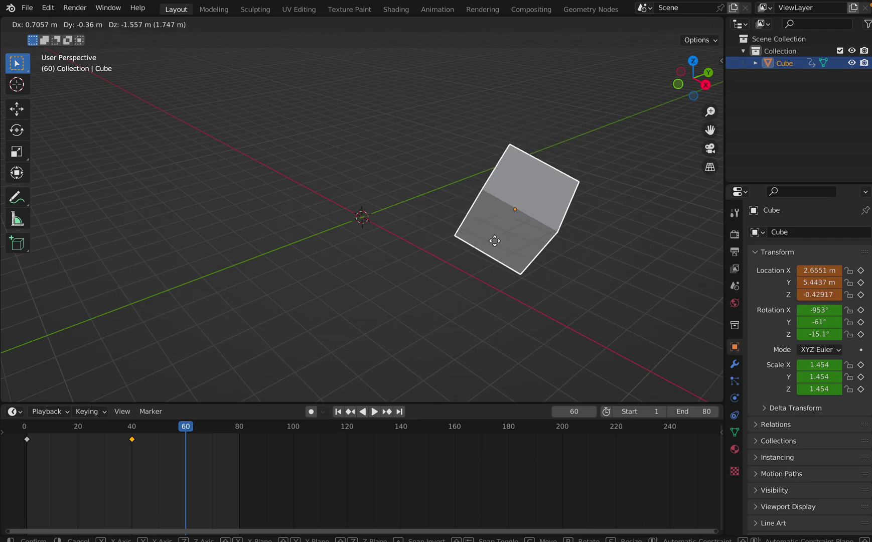
click(490, 319)
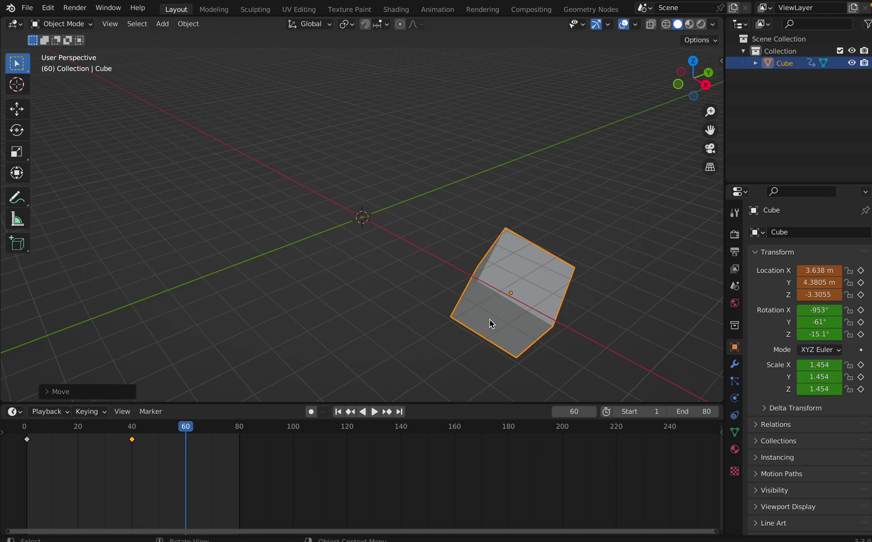
right_click(489, 319)
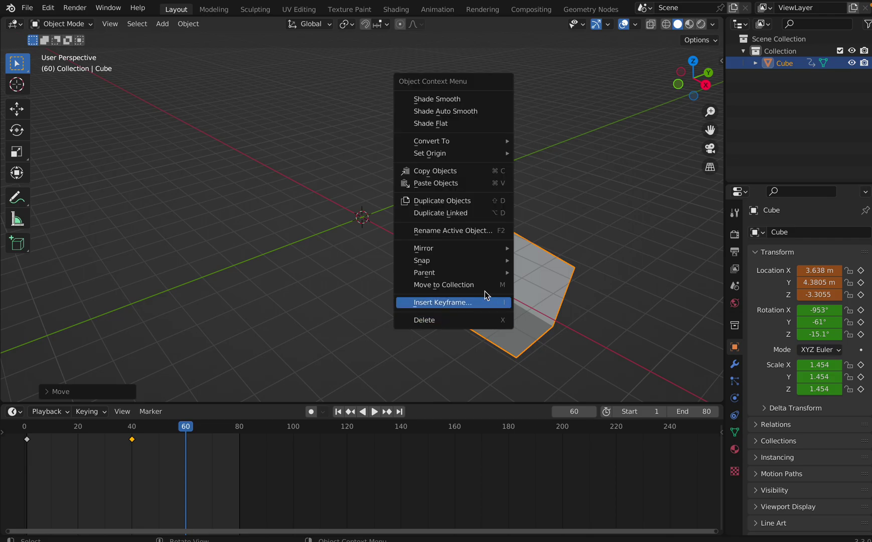
click(481, 312)
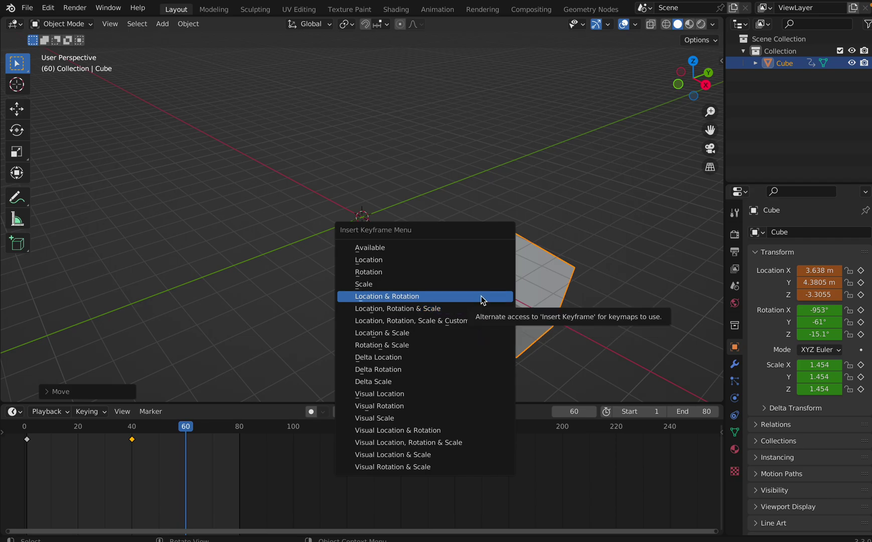
click(494, 268)
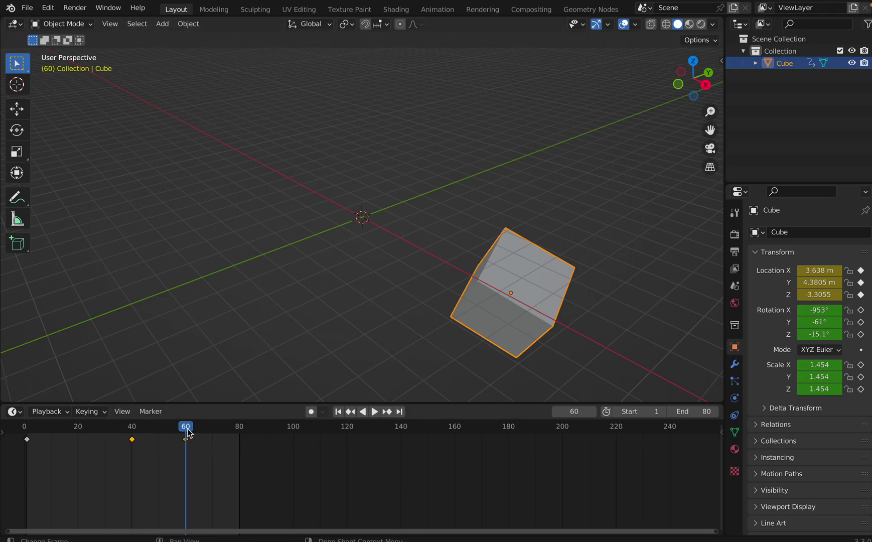
- At frame 77, keyframe the cube's location at about X -3.66 m, Y -3.67 m, Z -2.03 m and play the animation
key(space)
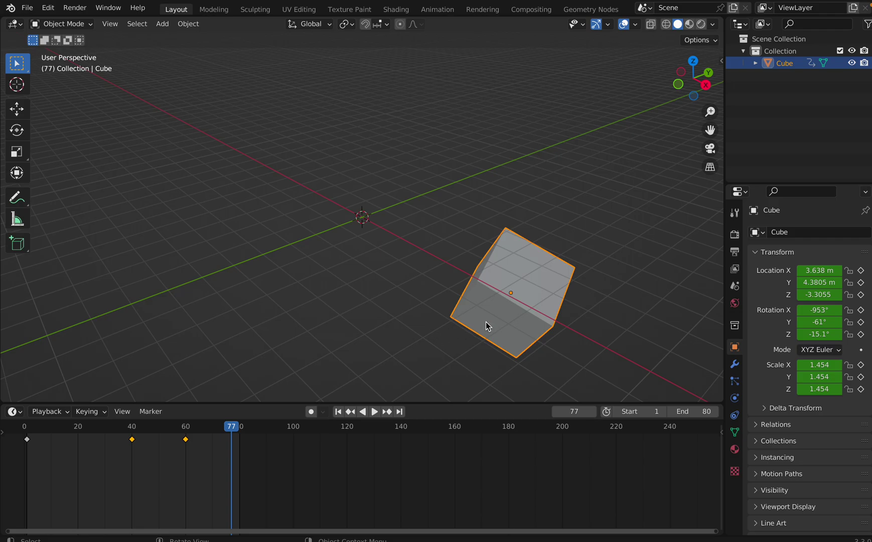
key(g)
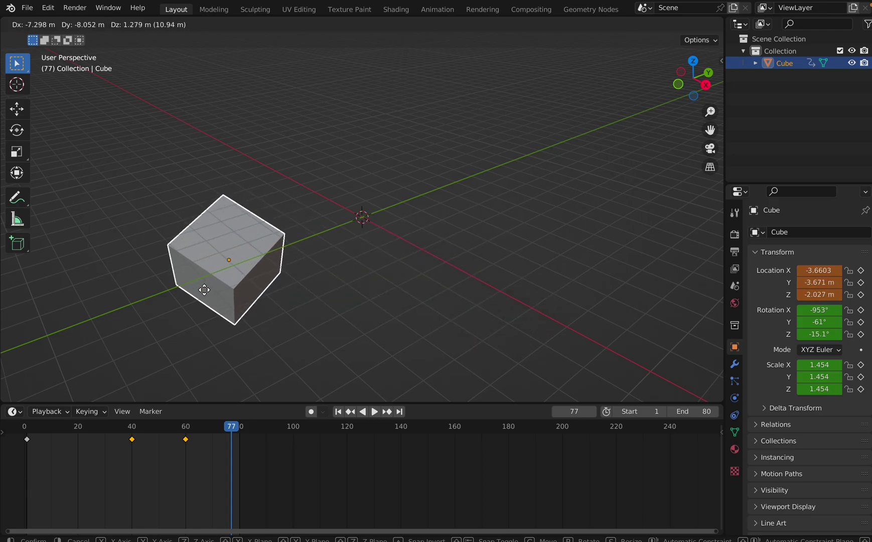
key(i)
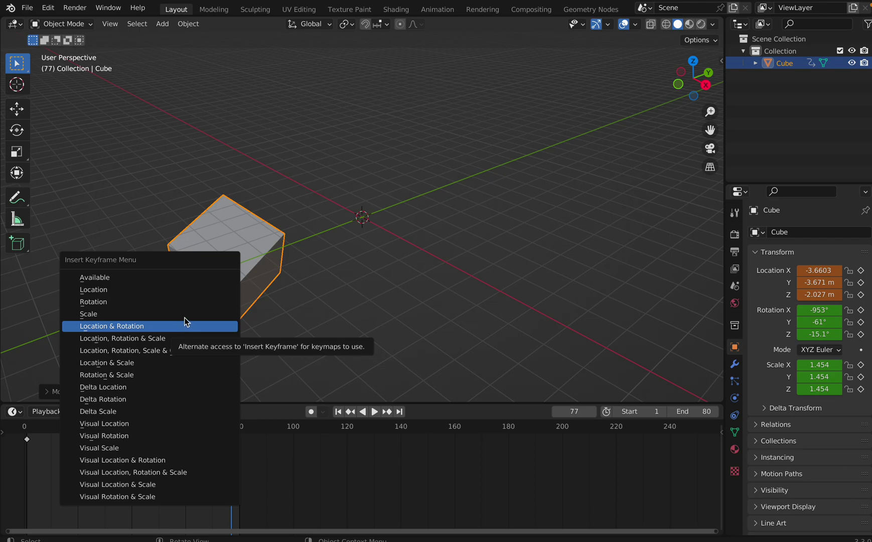
click(200, 291)
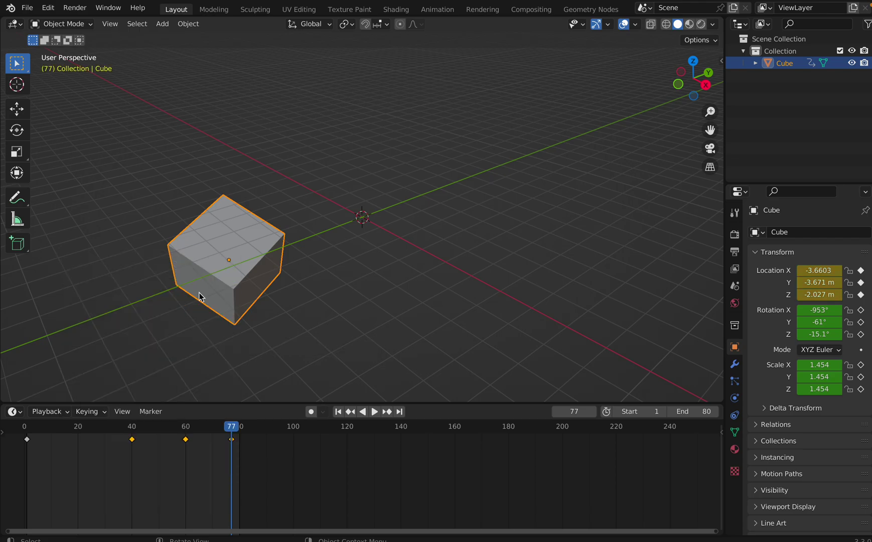
click(376, 415)
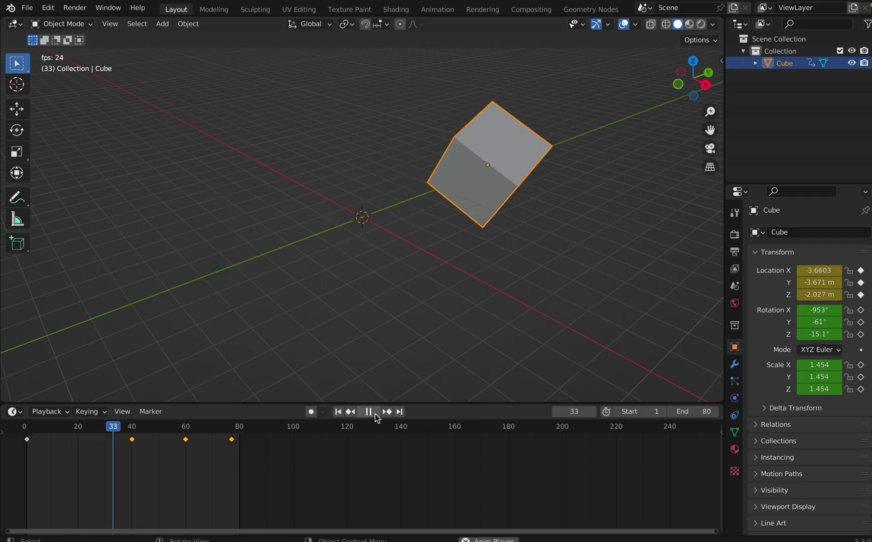